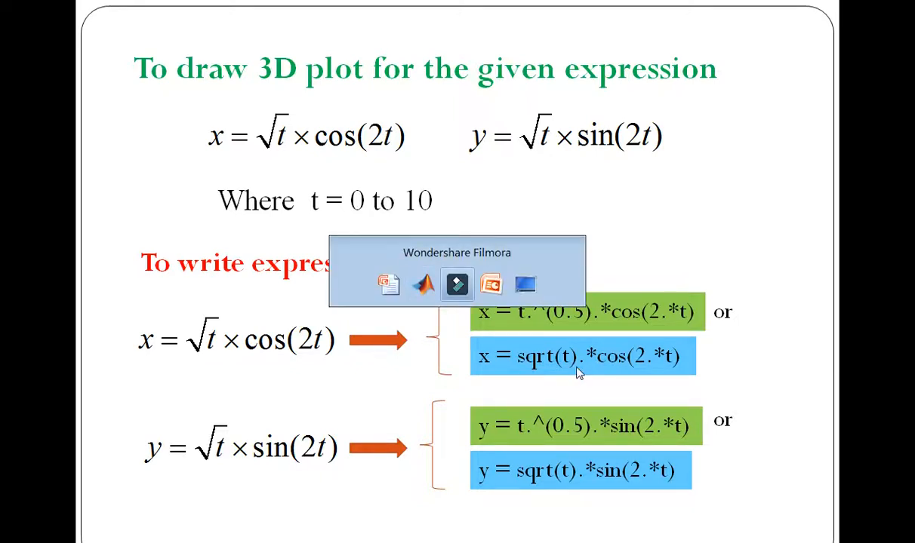
key("alt+Tab")
key("alt+Tab")
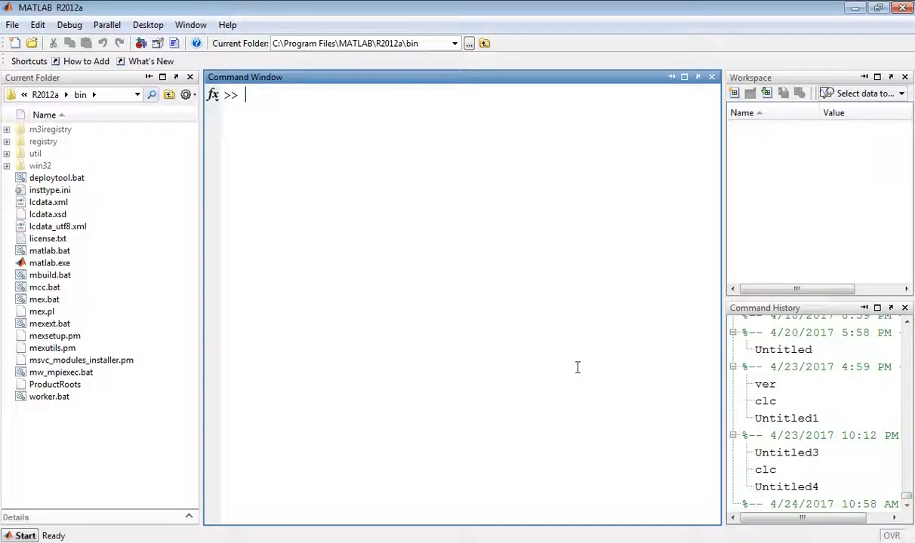
Step: Create a new blank script, Untitled2, in the MATLAB editor
left_click(12, 25)
mouse_move(32, 44)
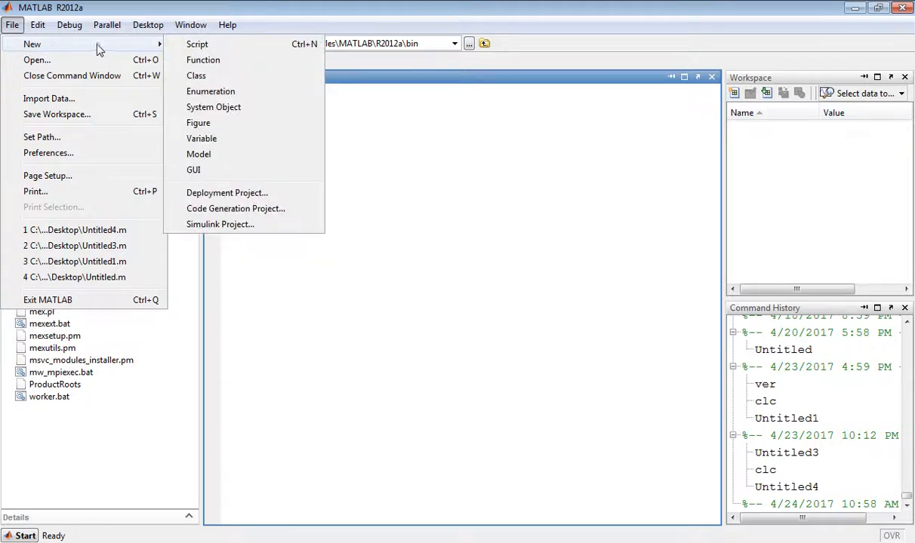
left_click(198, 46)
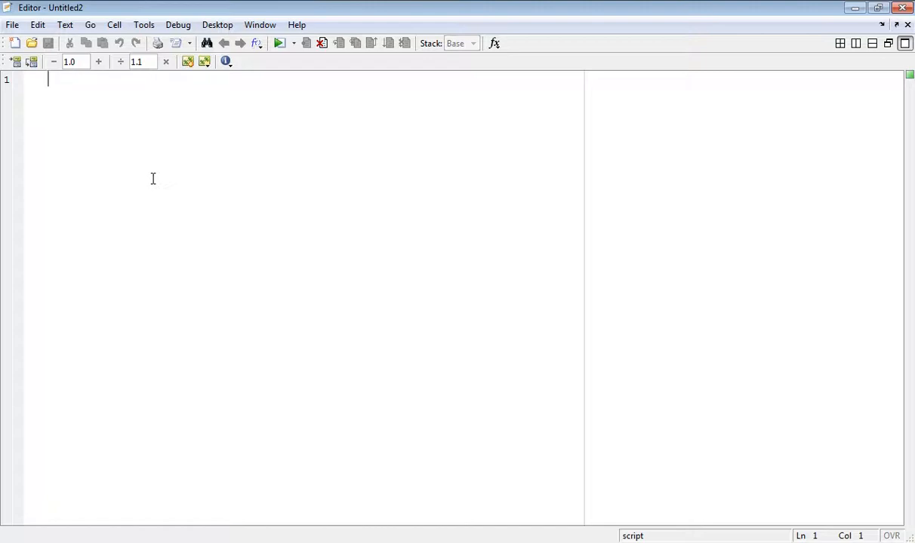
type("clc")
type("; clear ll")
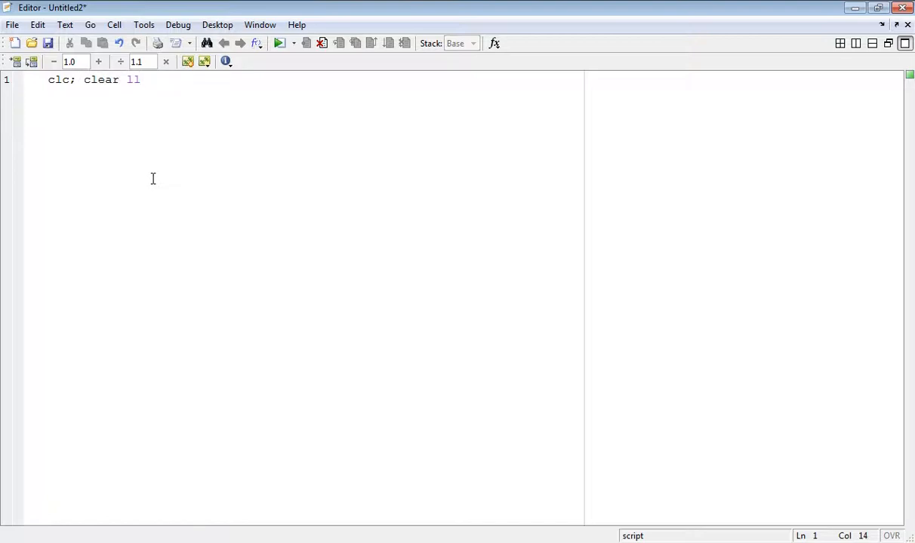
Step: Write clc; clear all; close all; on line 1 and leave a blank line below it
key("BackSpace")
key("BackSpace")
type("all")
type("; close all")
type(";")
key("Return")
key("Return")
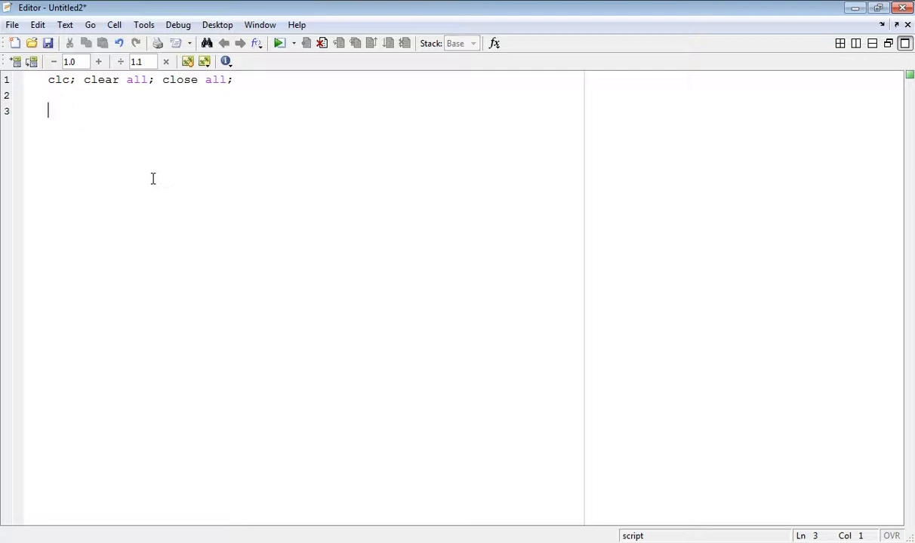
type("x ")
type("= sqrt")
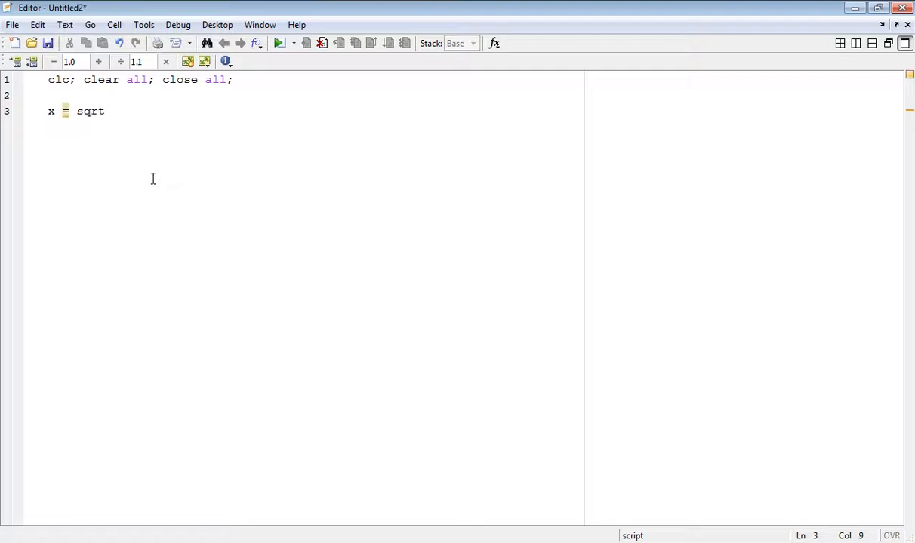
type("()")
Step: Write x = sqrt(t)*cos(2*t); on line 3
key("Left")
type("t)")
type("*")
type("cos()")
key("Left")
type("2*t")
key("Right")
type(";")
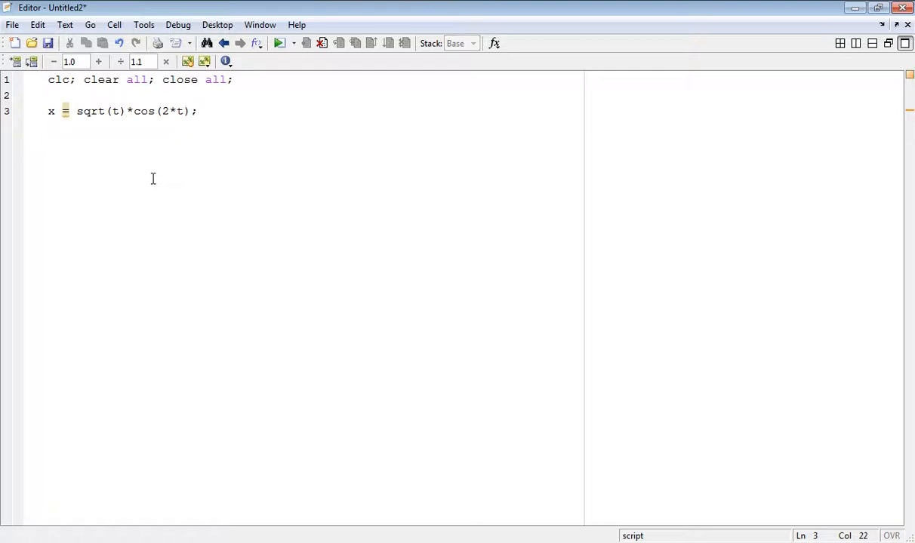
key("Return")
type("y ")
type("= sqrt")
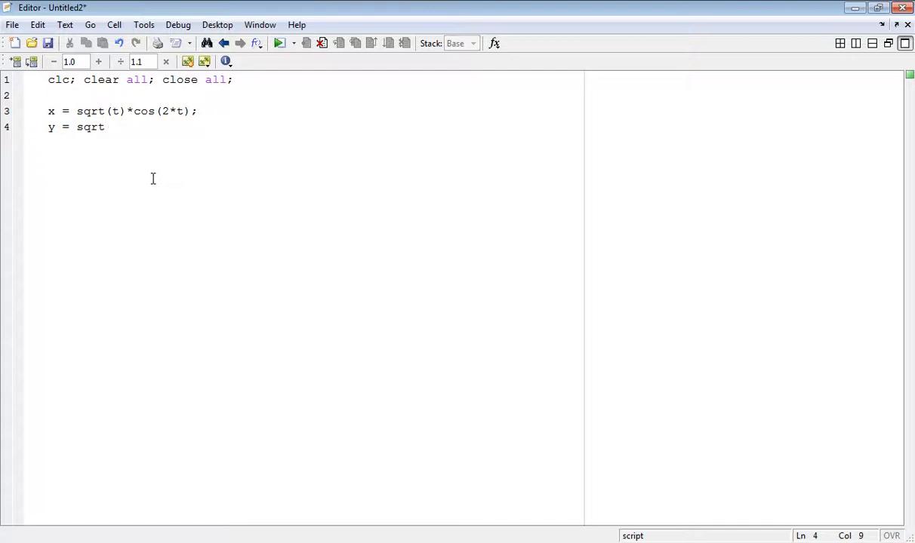
type("(t")
type(")")
type("*sin()")
Step: Write y = sqrt(t)*sin(2*t); on line 4
key("Left")
type("2*t")
key("Right")
type(";")
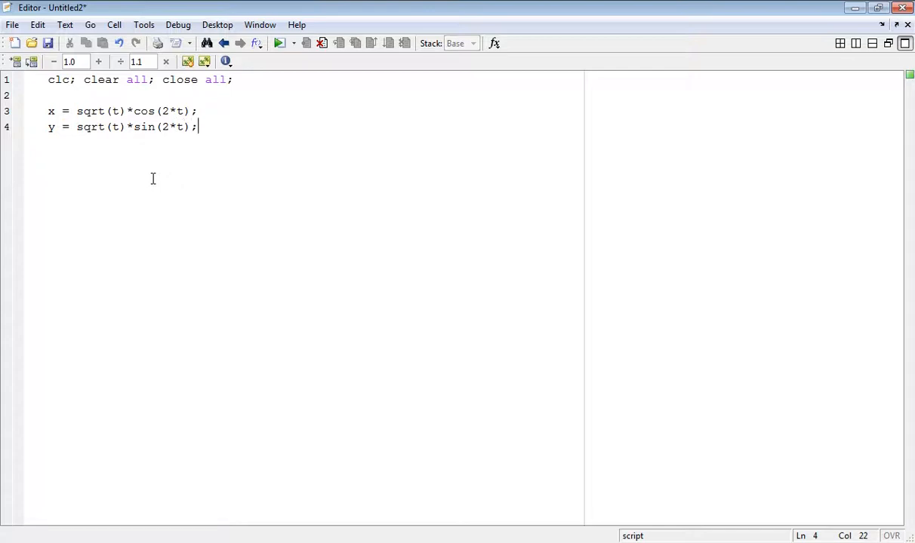
Step: Insert t = 0:0.1:10 on a new line above the x and y definitions
left_click(86, 97)
key("Return")
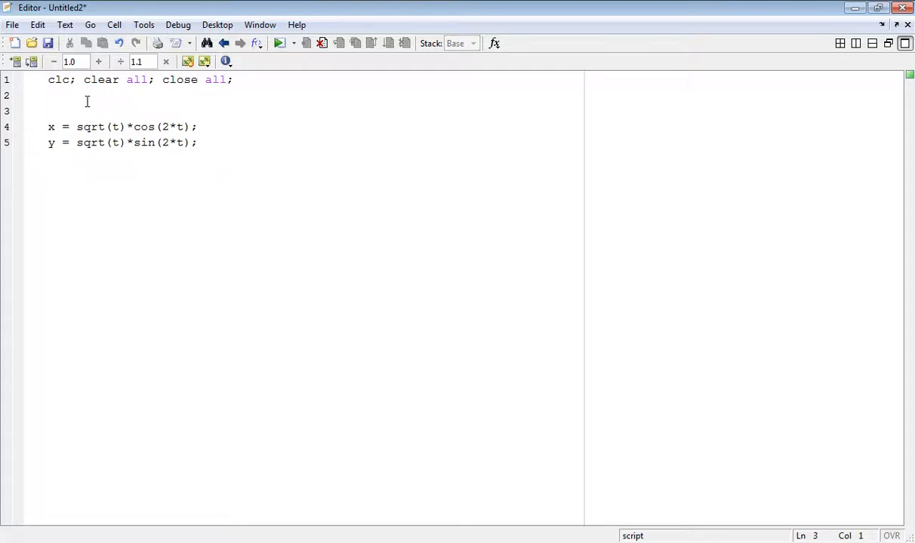
type("t = 0")
type(":0.1")
type(":10")
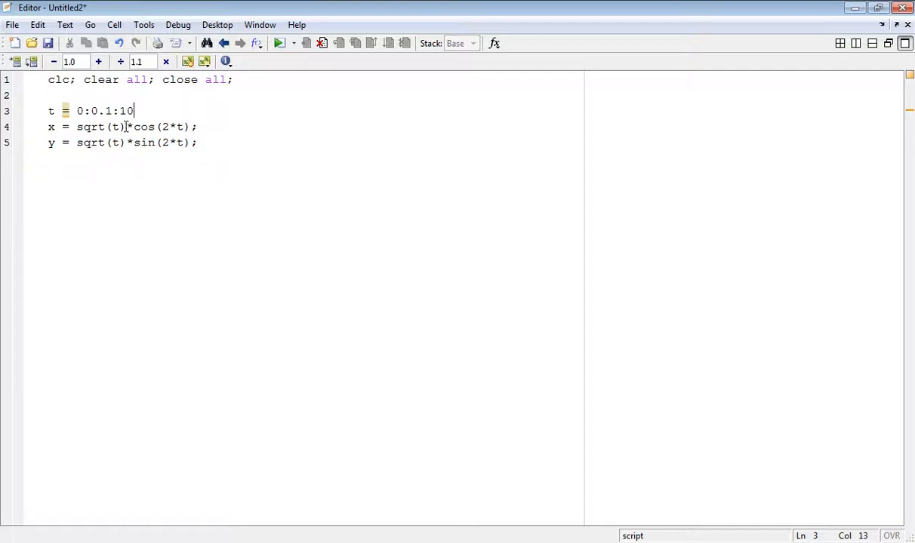
Step: Make the x line element-wise: x = sqrt(t).*cos(2.*t)
left_click(126, 127)
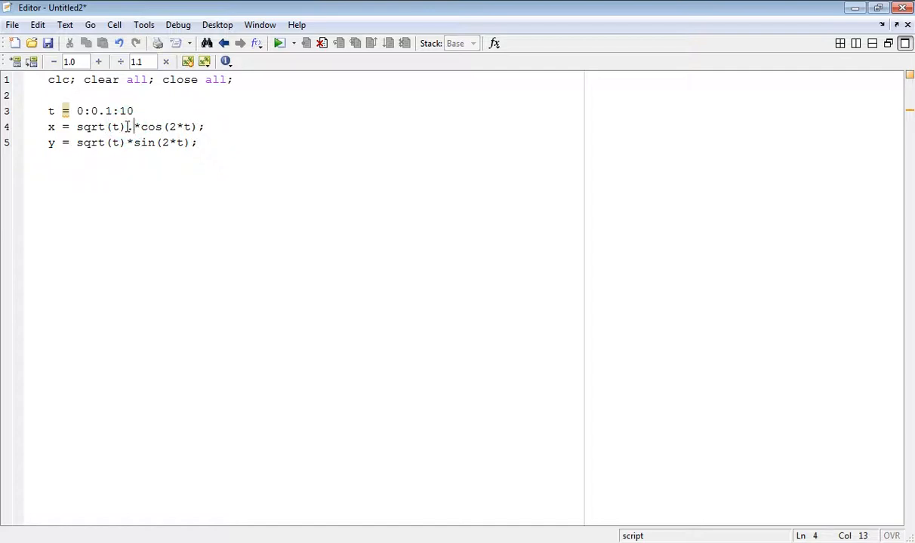
key("Right")
key("Right")
key("Right")
key("Right")
key("Right")
type(".")
Step: Make the y line element-wise: y = sqrt(t).*sin(2.*t), and add a new line below it
left_click(125, 143)
key("Right")
key("Right")
key("Right")
key("Right")
key("Right")
key("Right")
type(".")
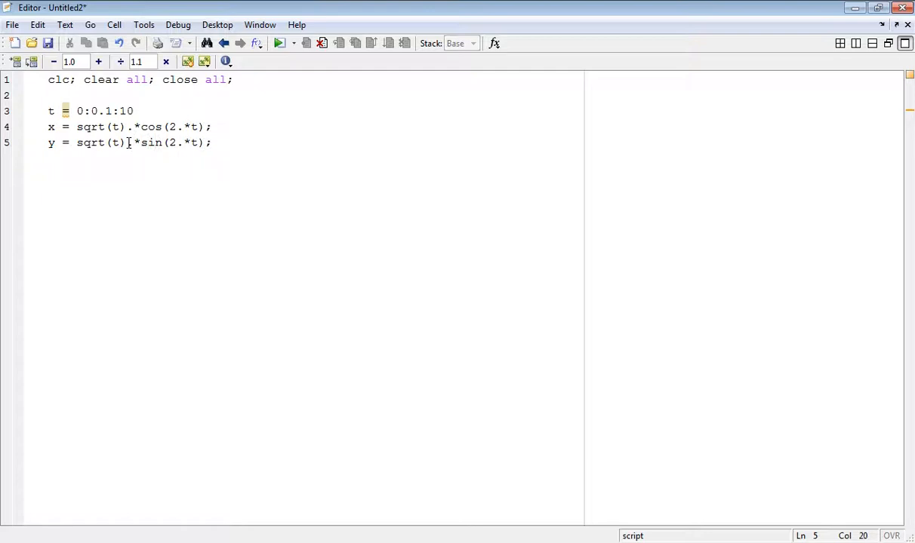
left_click(243, 139)
key("Return")
key("Return")
type("plot")
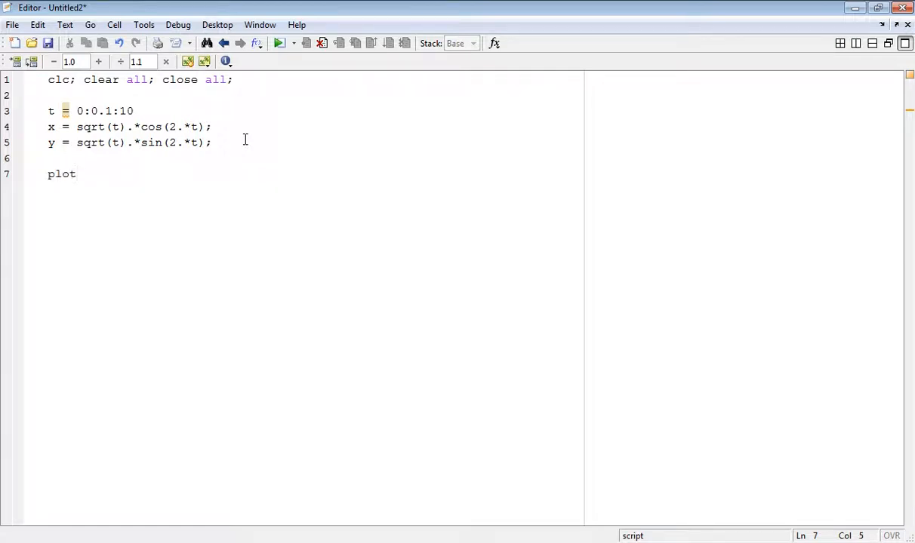
type("3(")
type("x,y,t);")
type(" grid on;")
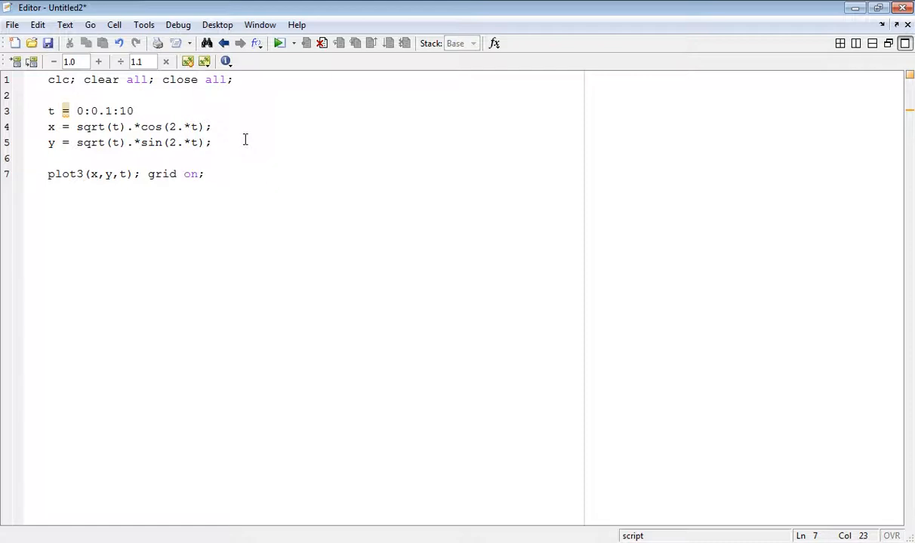
Step: Save the script to the Desktop and run it, giving the 3D spiral with grid in Figure 1
left_click(279, 44)
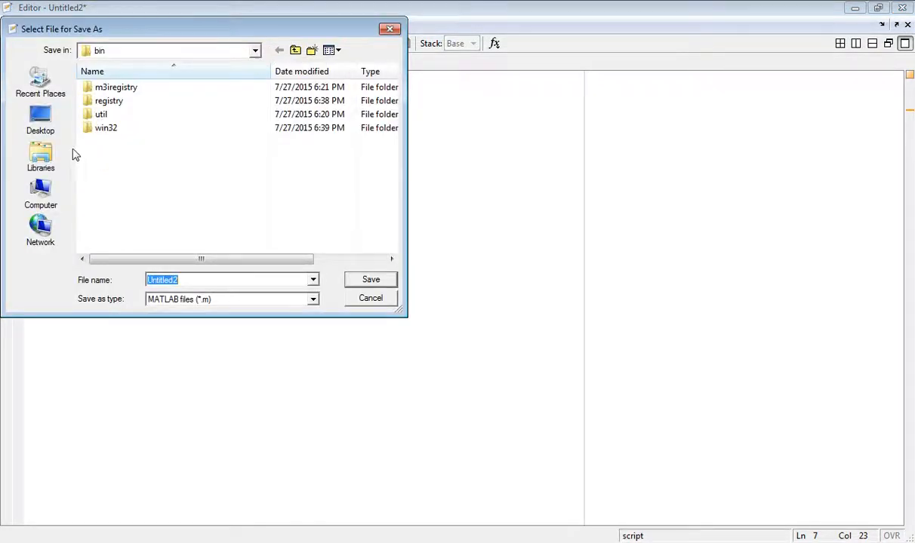
left_click(42, 121)
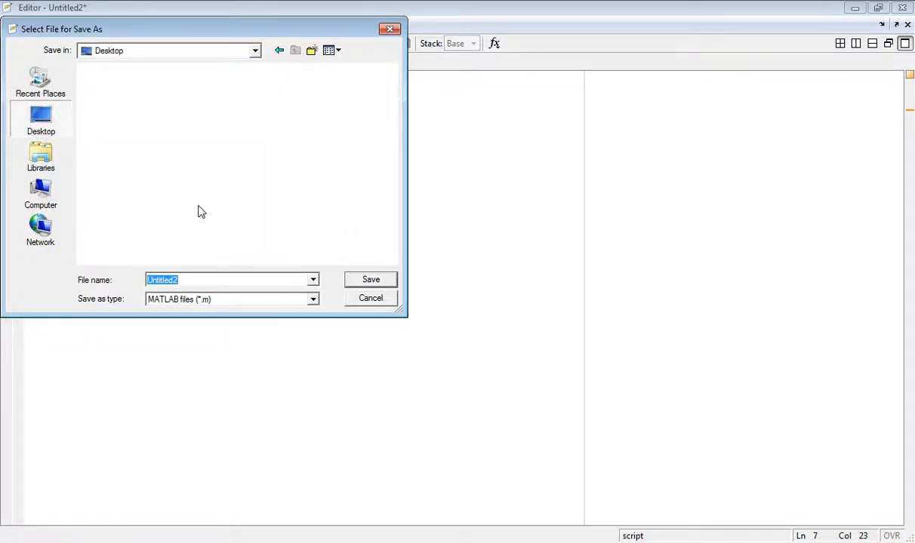
left_click(378, 278)
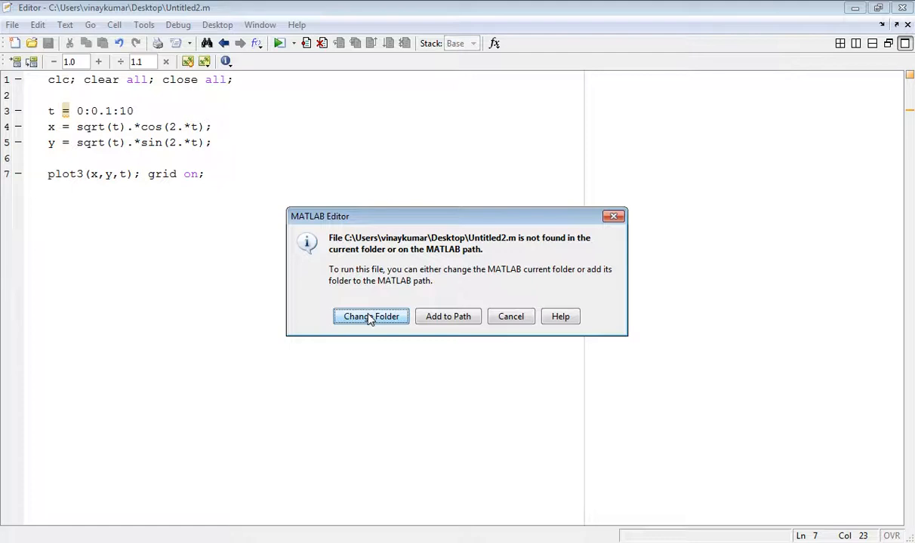
left_click(370, 317)
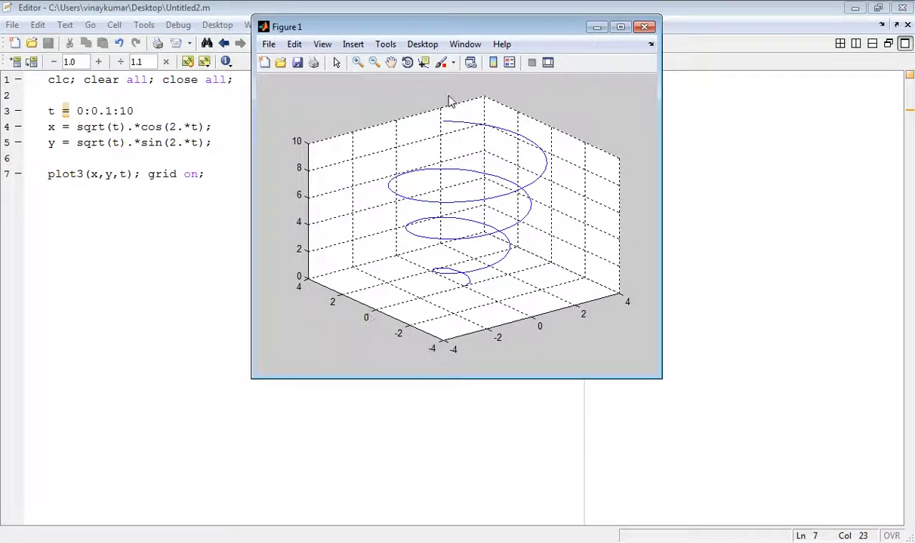
left_click_drag(447, 25, 604, 92)
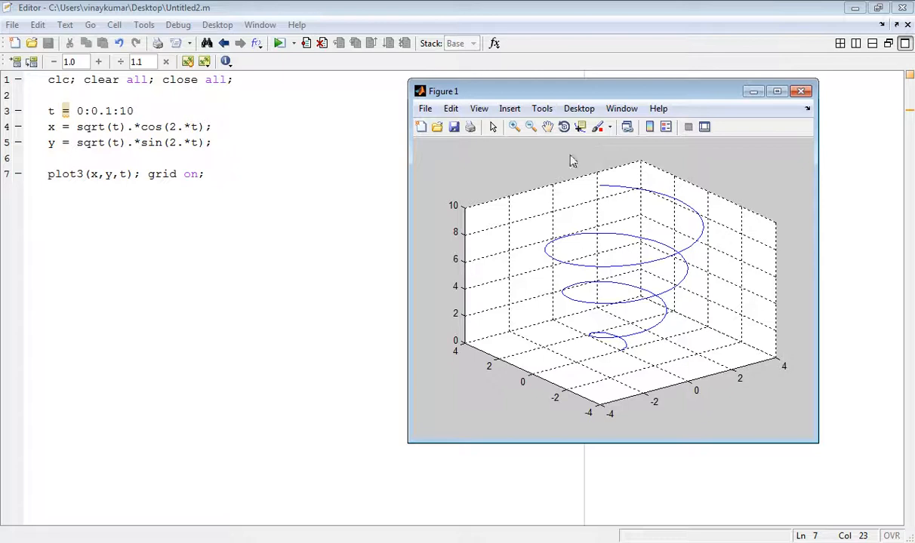
Step: Add title('Plot between X, Y & T') to line 7 and rerun to show the titled spiral
left_click(246, 173)
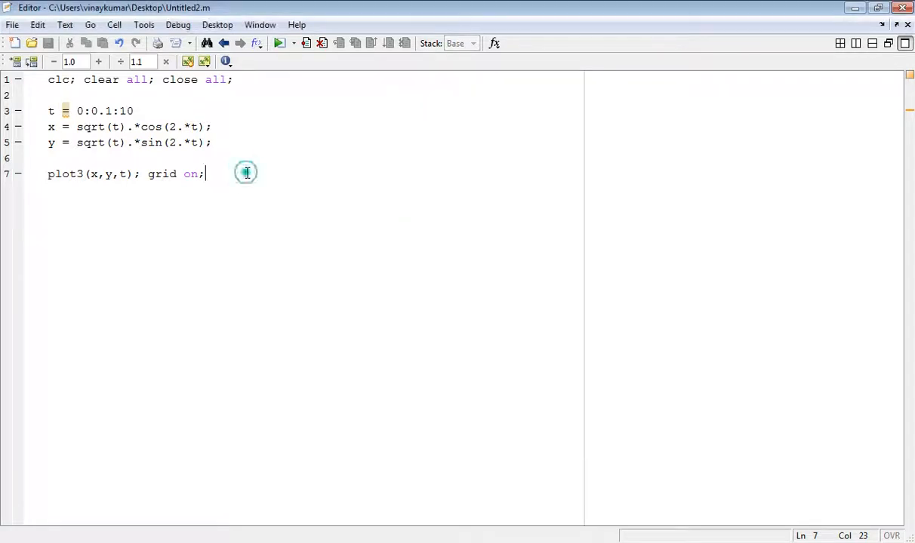
type(" title")
type("(")
type("''")
type("Plot bt")
key("BackSpace")
type("etween ")
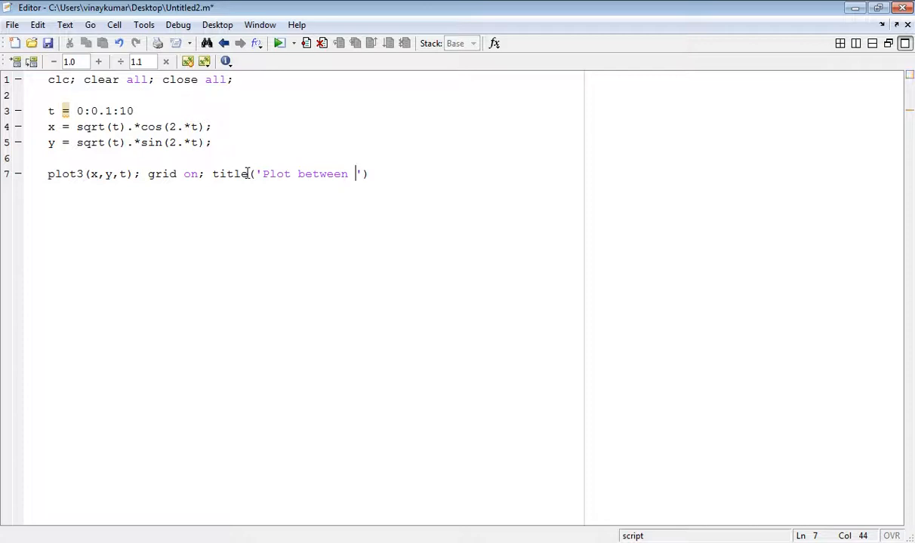
type("X, Y & ")
type("T")
type("')")
left_click(279, 44)
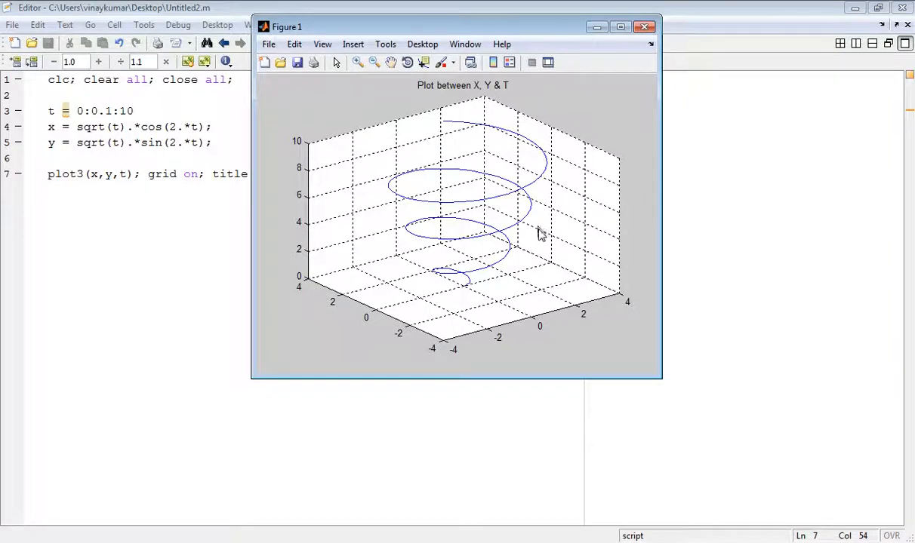
Step: Add 'LineWidth',2 inside plot3 after t and rerun for a thicker spiral
left_click(128, 174)
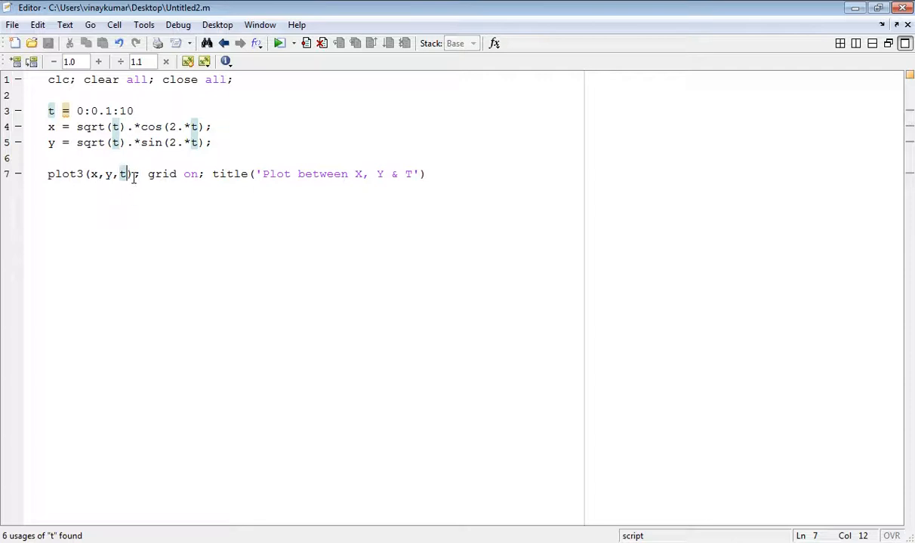
type(",")
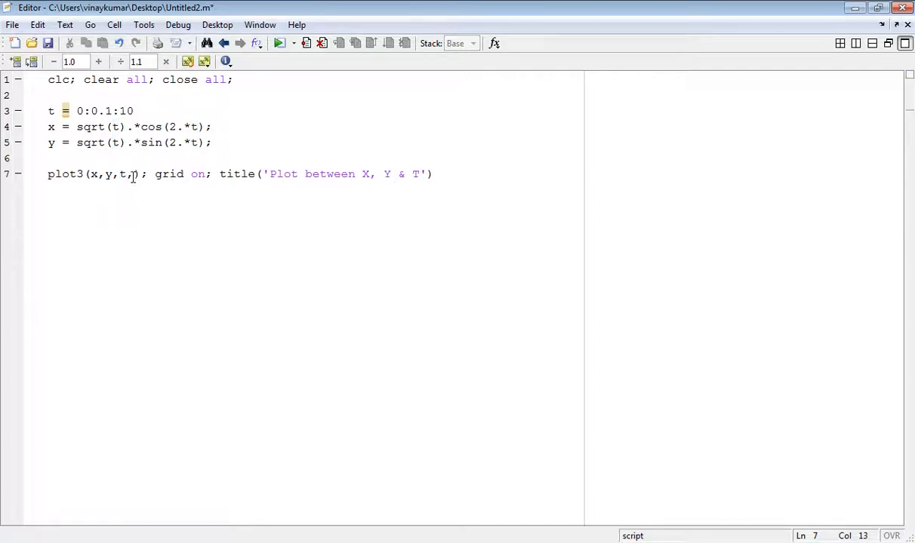
type("''")
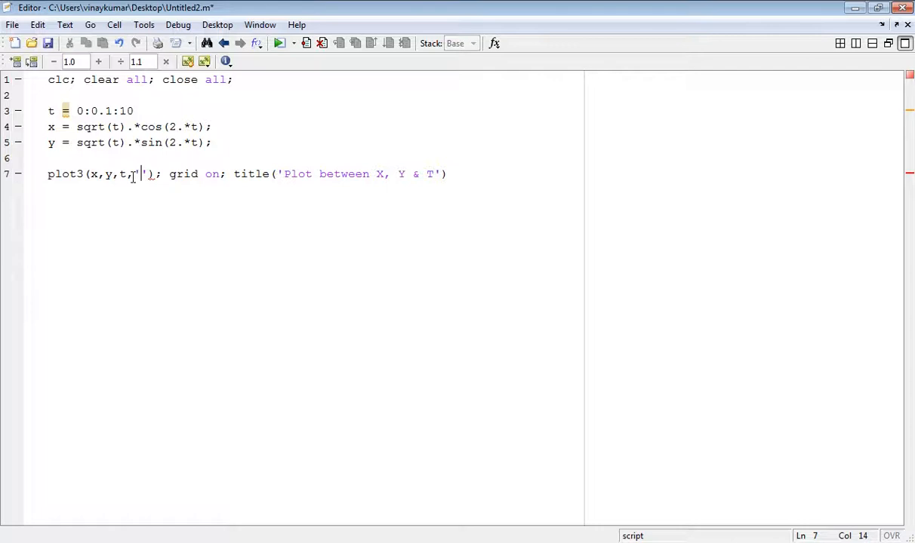
type("L")
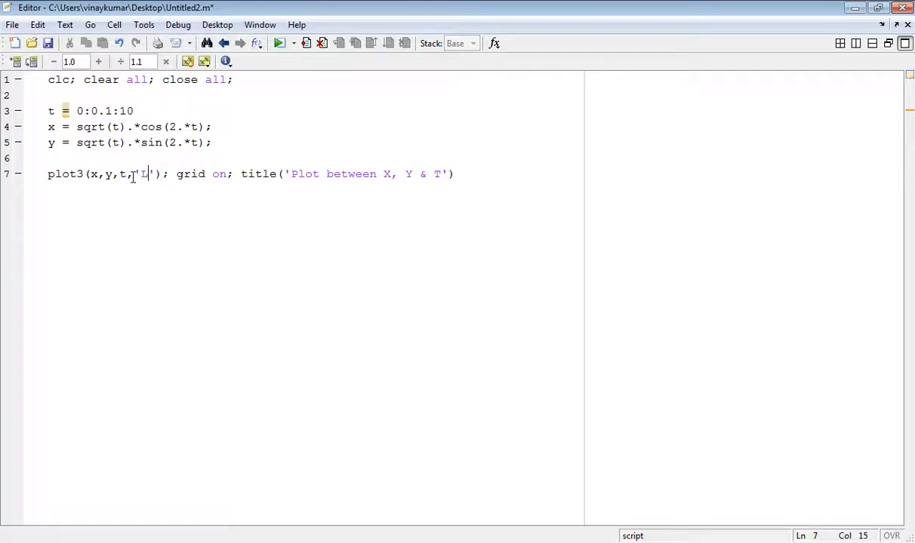
type("ineWidth',2);")
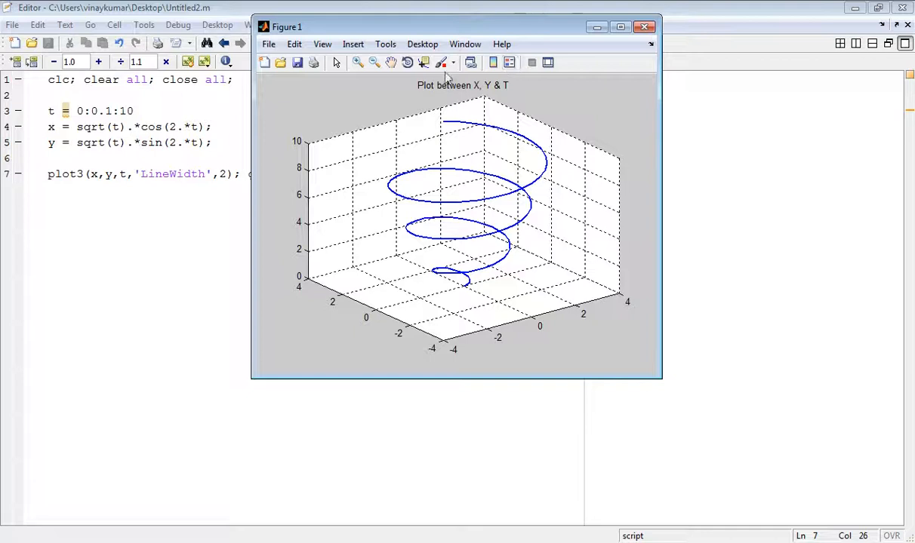
Step: Rotate the thick 3D spiral in Figure 1 to a new viewing angle
left_click(407, 64)
mouse_move(484, 185)
left_mouse_down()
mouse_move(468, 173)
mouse_move(511, 187)
mouse_move(481, 187)
mouse_move(516, 208)
mouse_move(488, 192)
left_mouse_up()
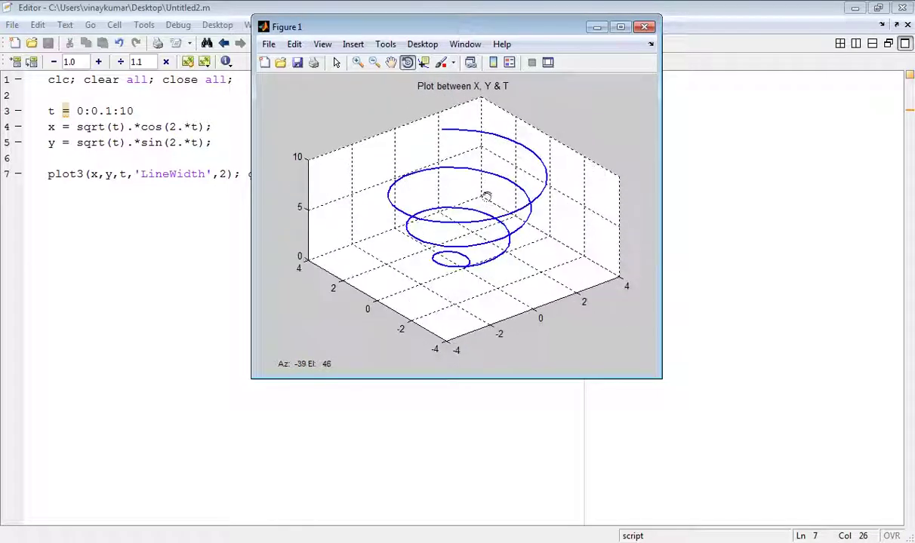
Step: Close the Figure 1 window, leaving the finished plot3 script in the editor
left_click(646, 30)
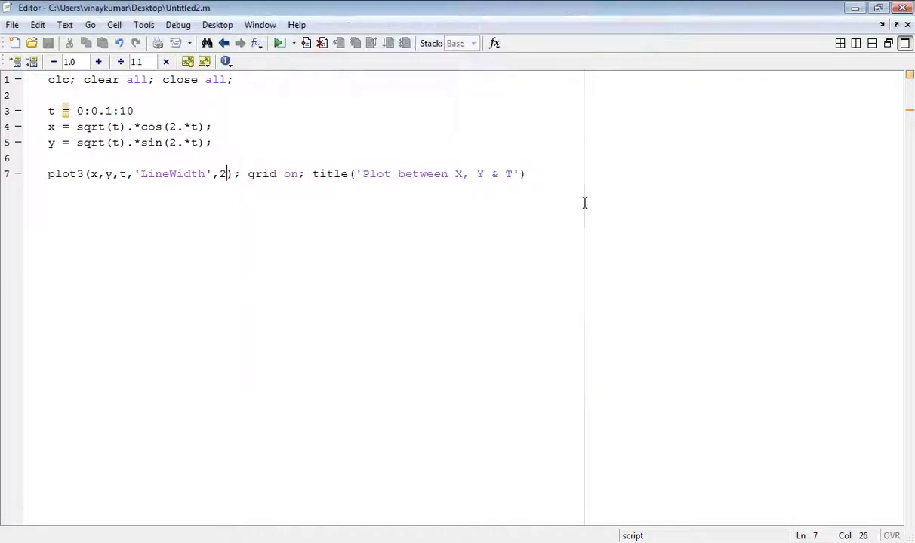